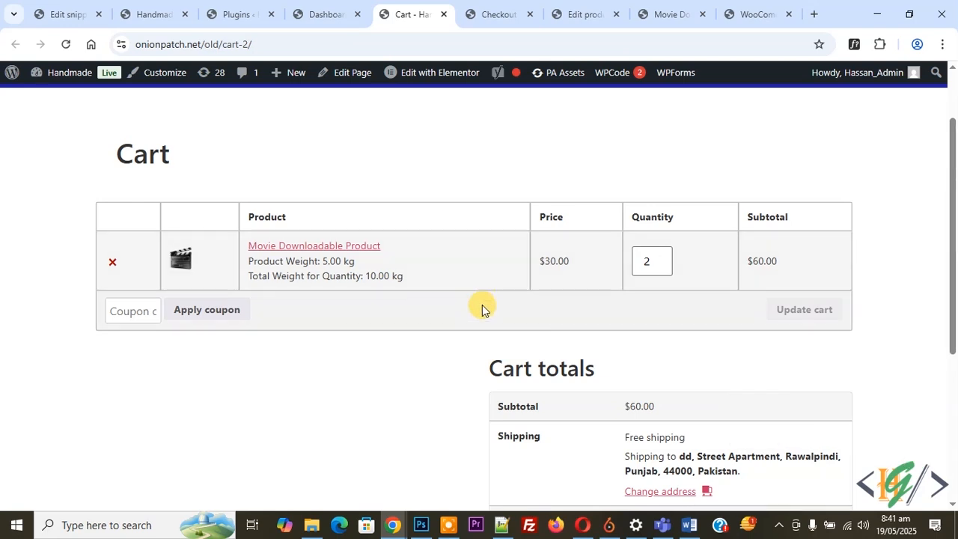
From the WordPress dashboard, search the plugins available to add for "WooCommerce Weight Based Shipping".
scroll(469, 295, down, 1)
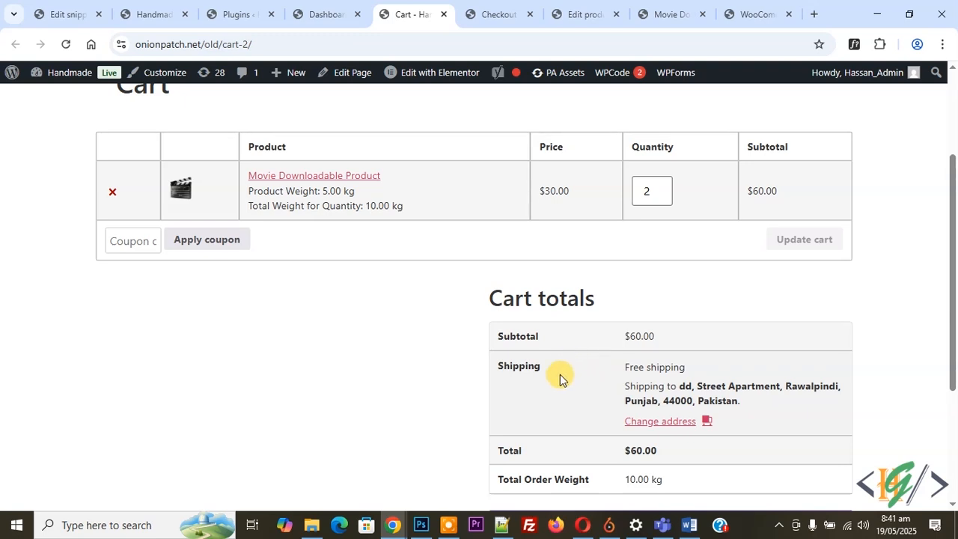
click(336, 6)
scroll(291, 223, down, 3)
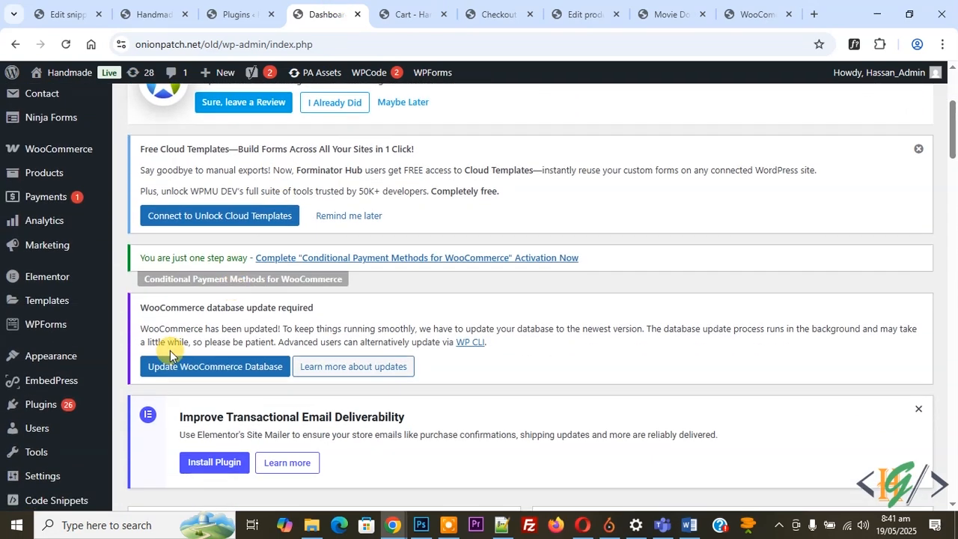
mouse_move(87, 411)
click(147, 426)
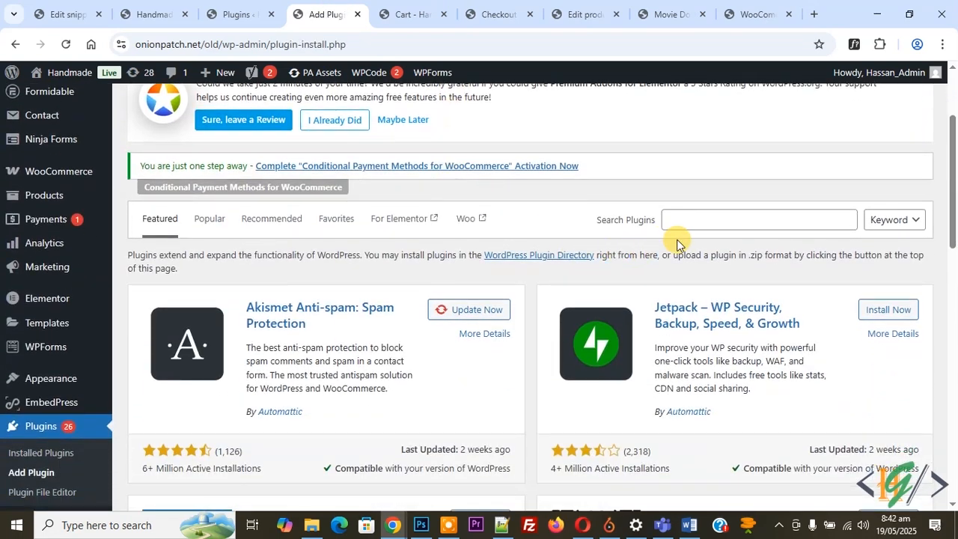
click(704, 221)
text(WooCommerce Weight Based Shipping)
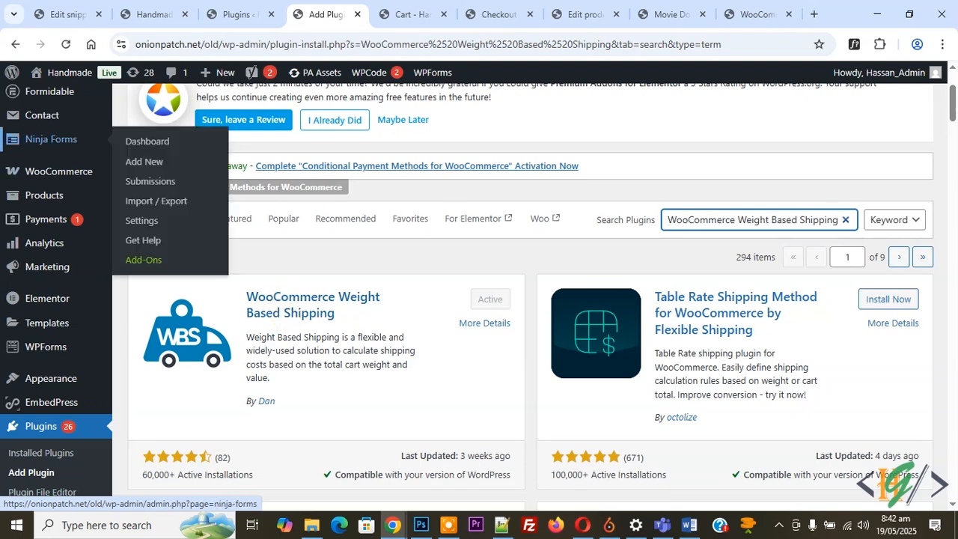
Open the WooCommerce shipping settings and delete the WorldWide shipping zone.
mouse_move(47, 176)
click(144, 320)
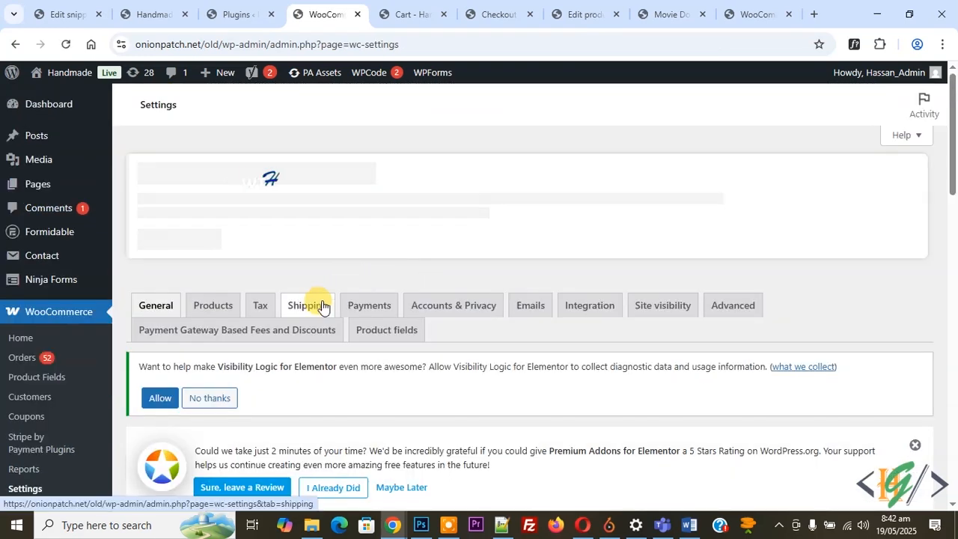
click(314, 306)
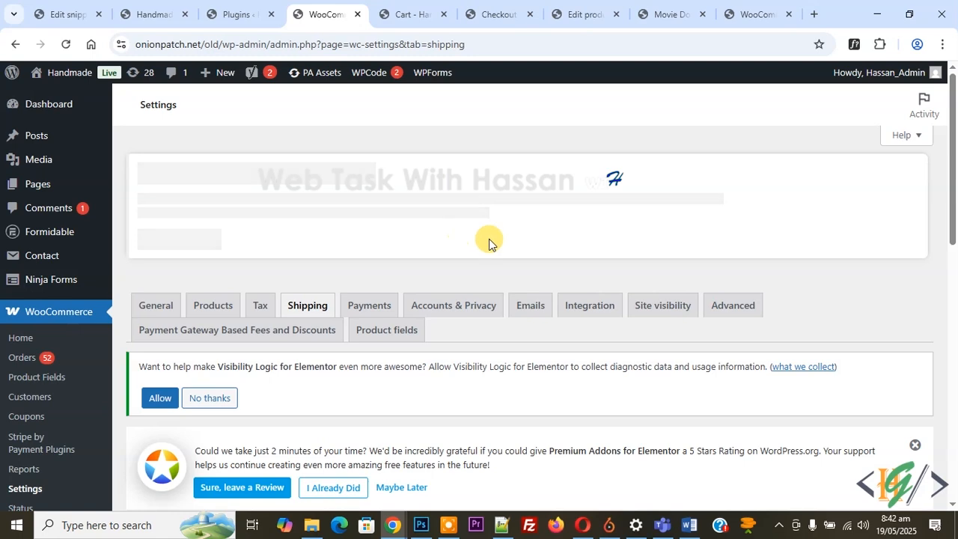
scroll(417, 209, down, 5)
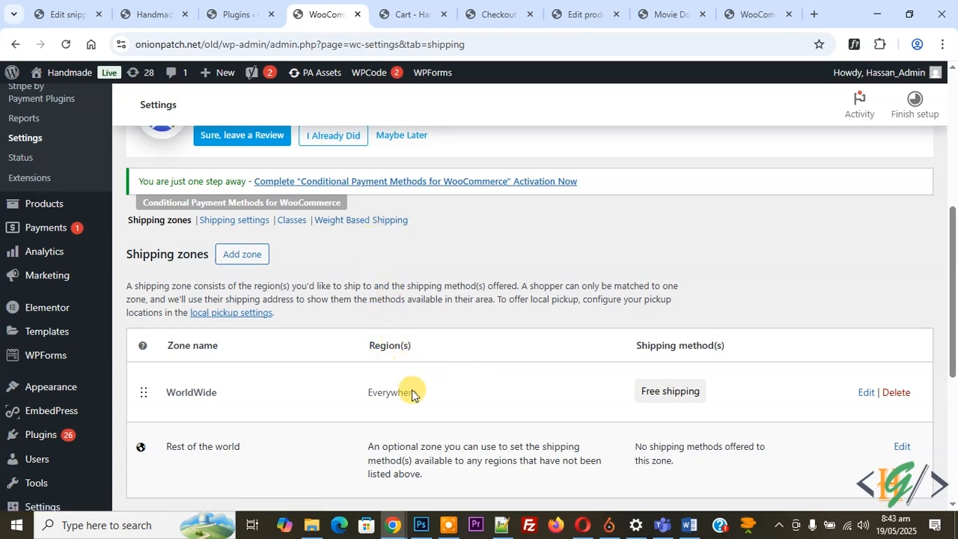
click(895, 393)
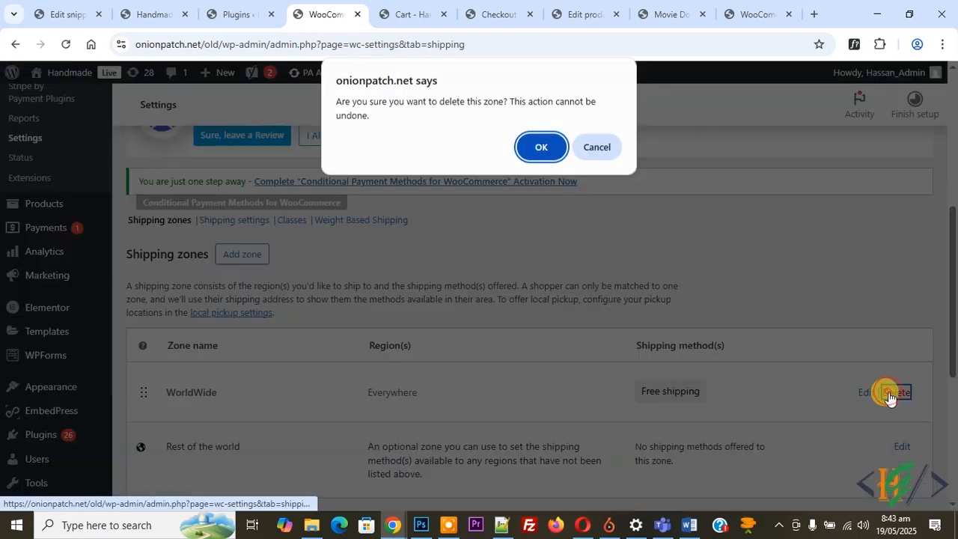
click(536, 155)
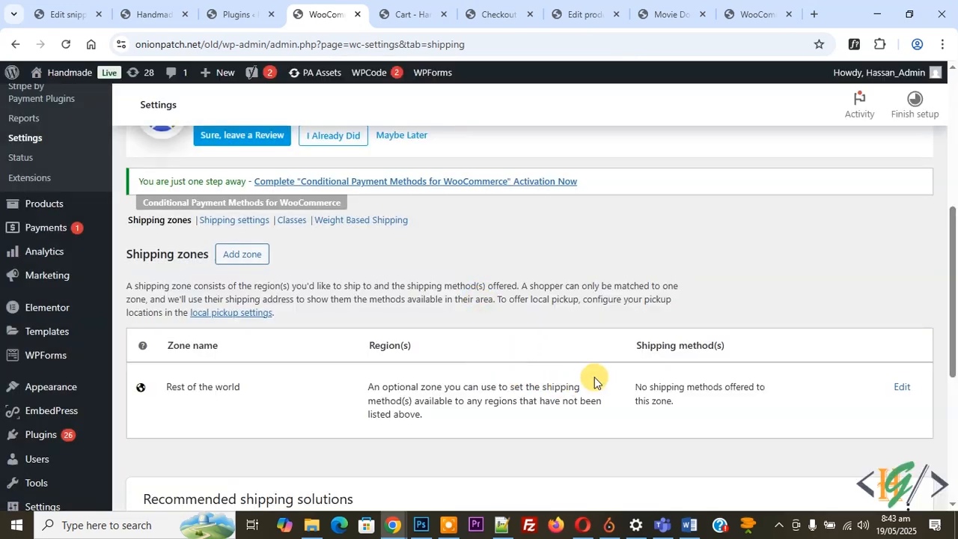
Set up global Weight Based Shipping rules and add a first rule titled "Weight 1".
click(366, 227)
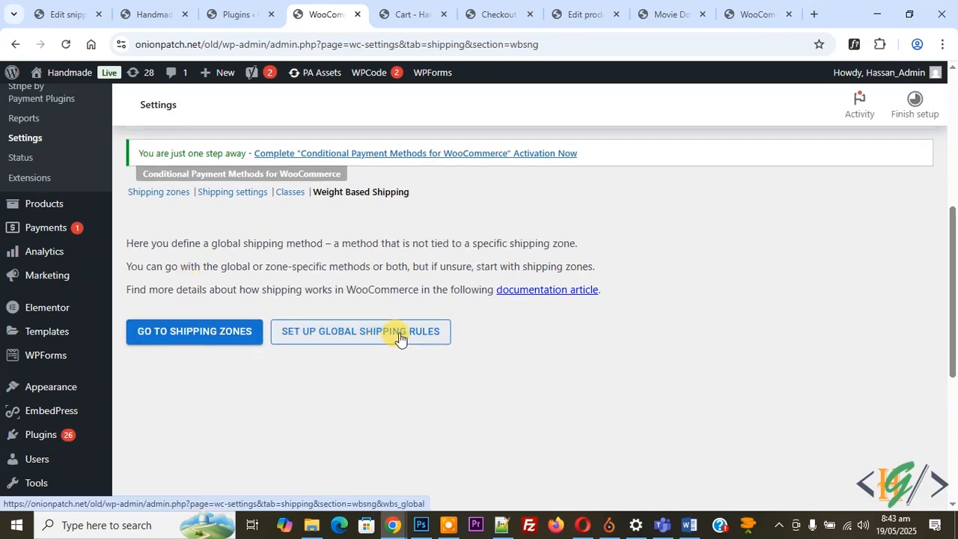
click(365, 343)
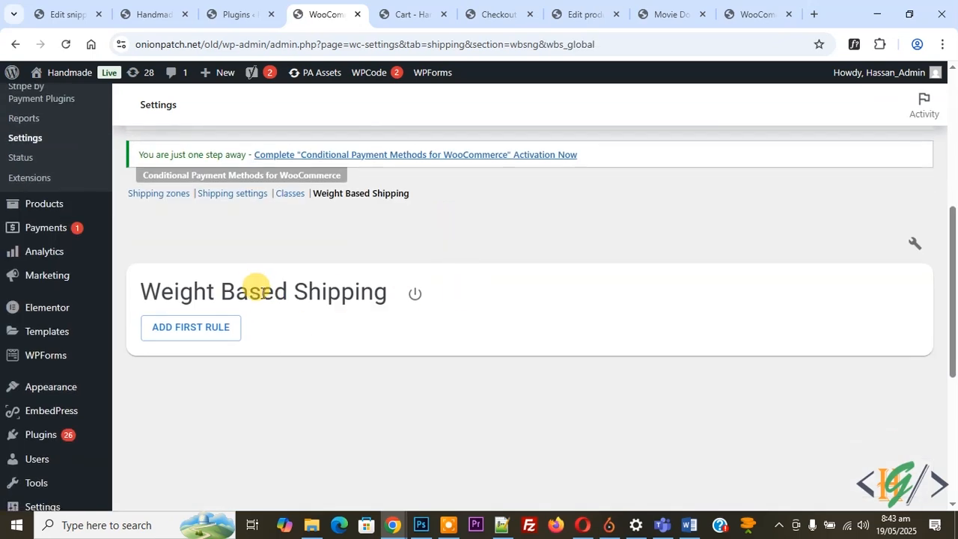
click(185, 337)
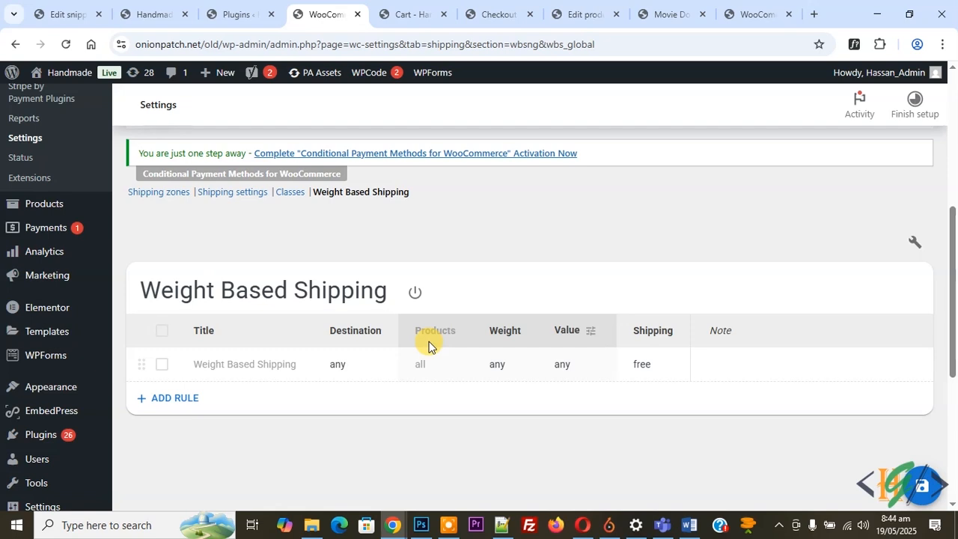
click(263, 364)
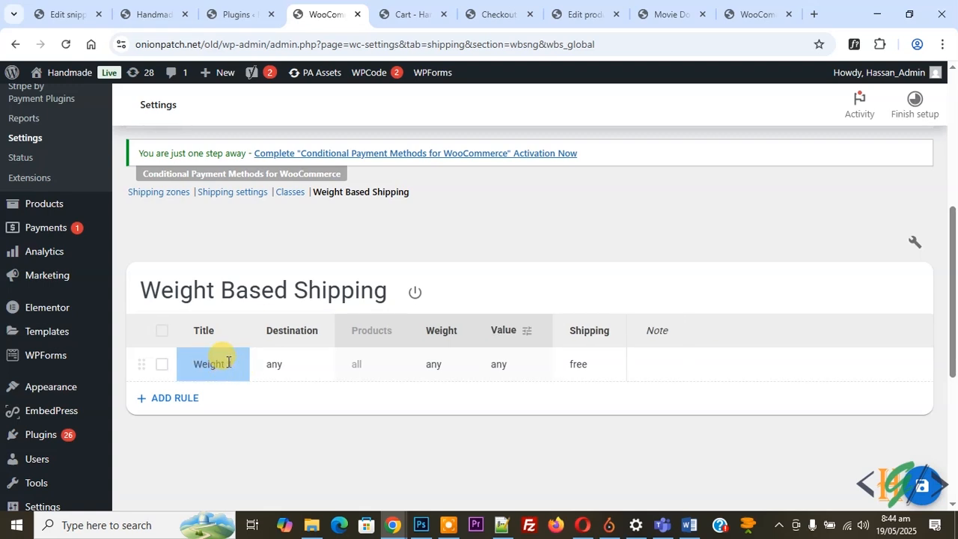
Examine the destination and product class options of the Weight 1 rule without changing them.
click(298, 368)
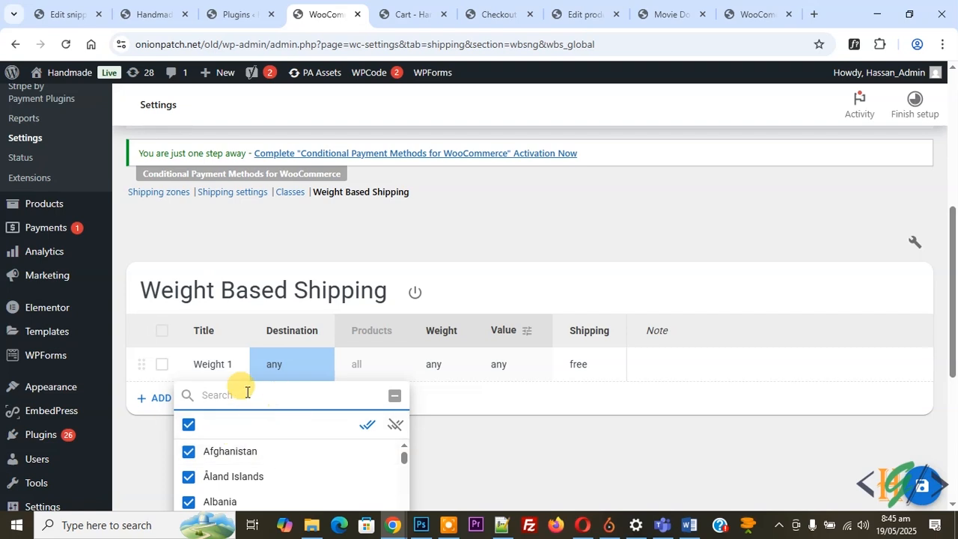
click(296, 366)
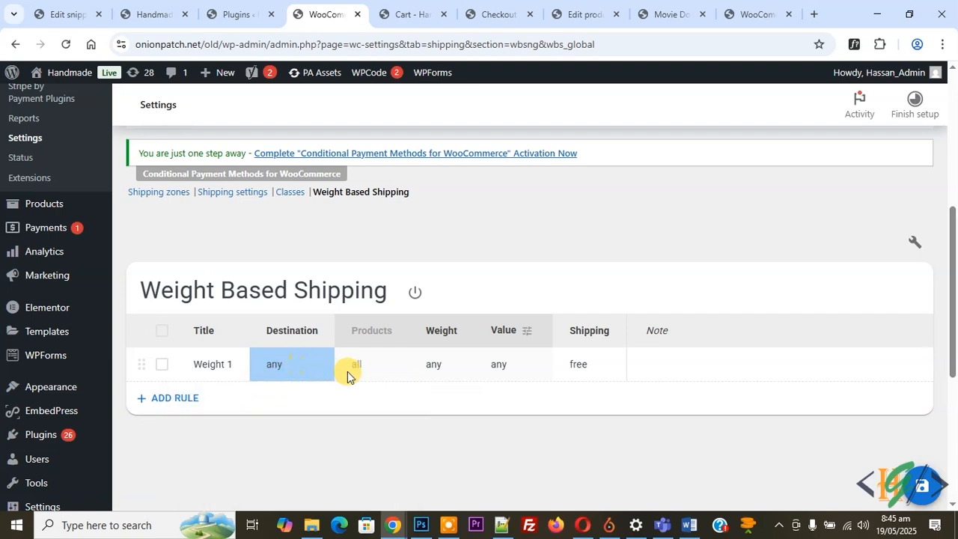
click(374, 366)
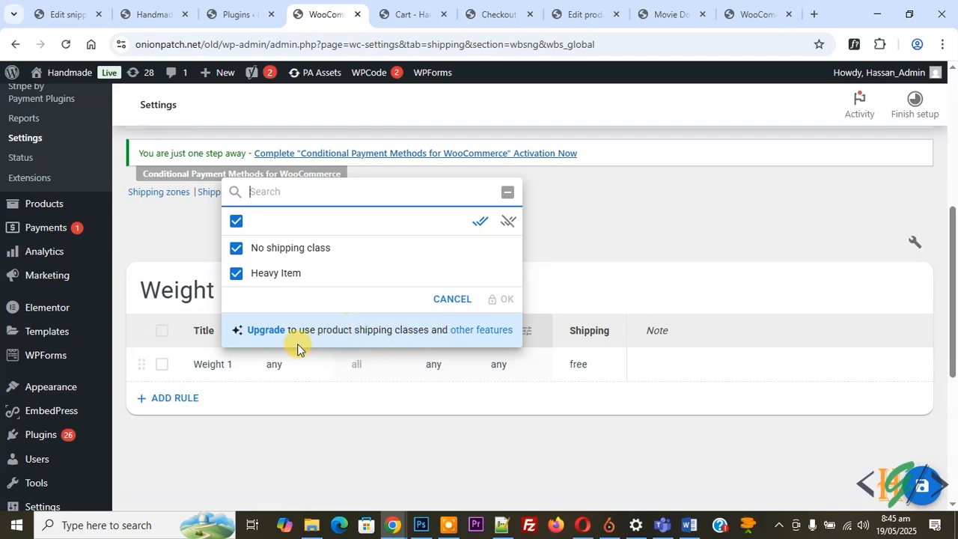
click(618, 293)
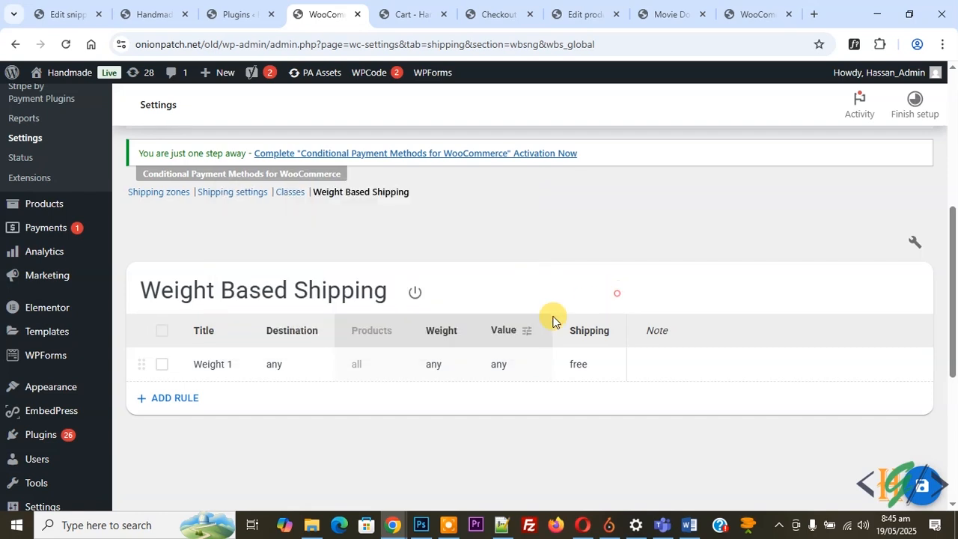
Set the Weight 1 rule's weight range from 0 up to 6 kg.
click(441, 364)
click(436, 308)
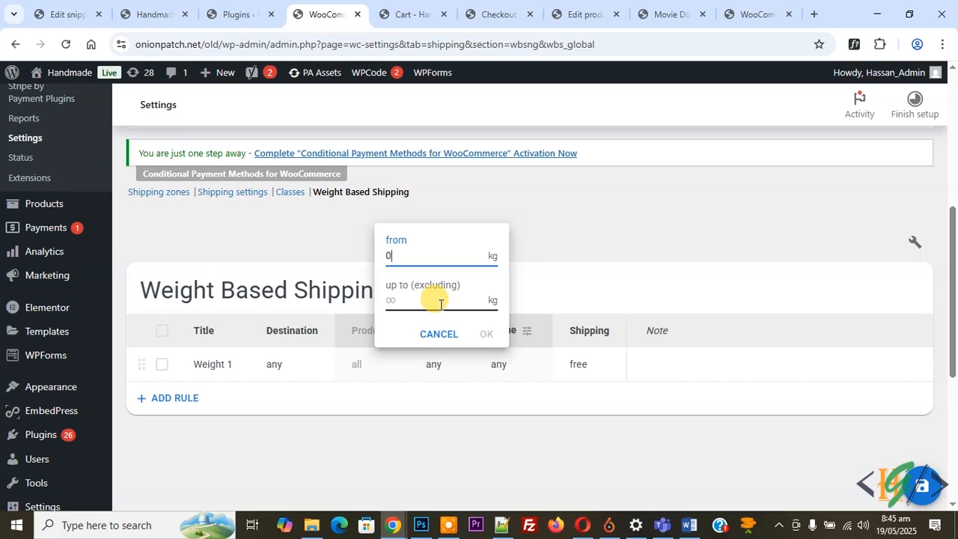
click(430, 305)
text(6)
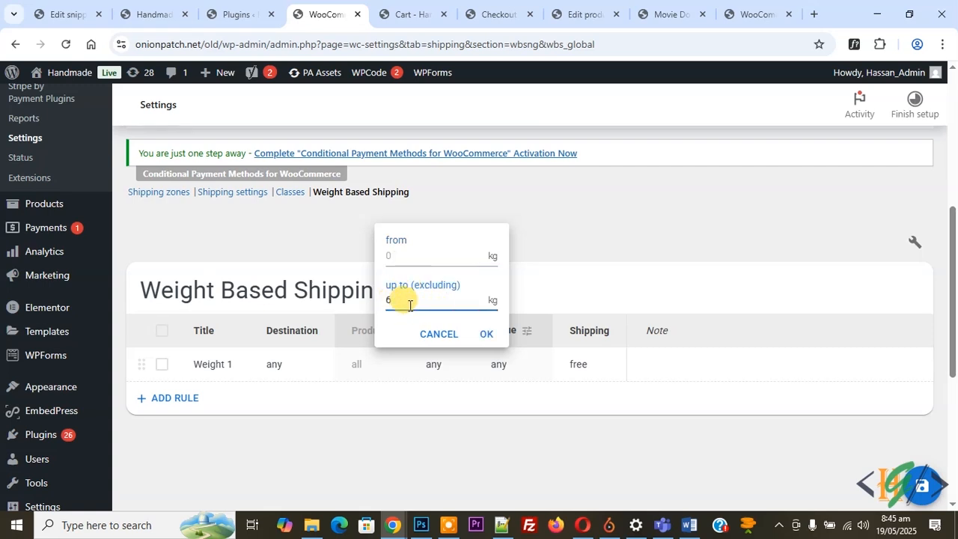
drag(400, 305, 389, 304)
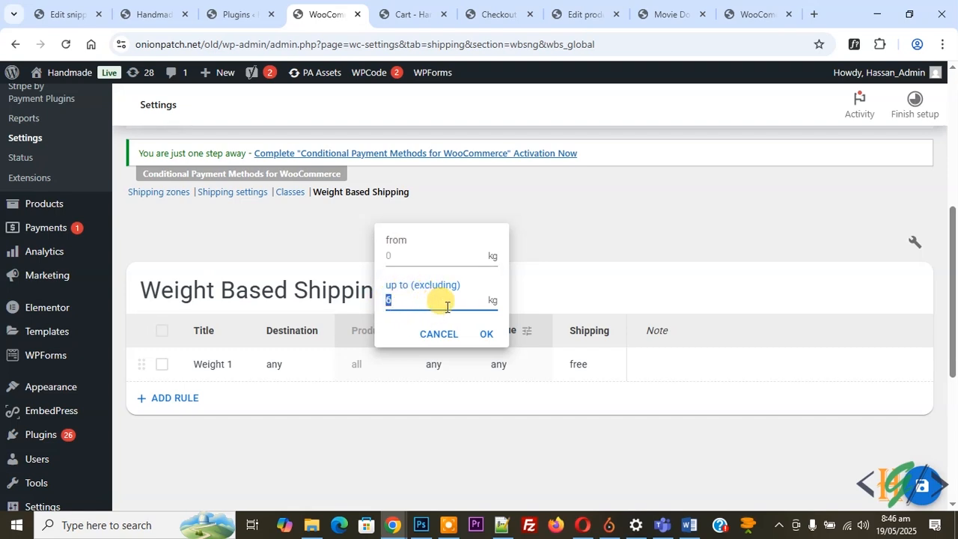
key(Return)
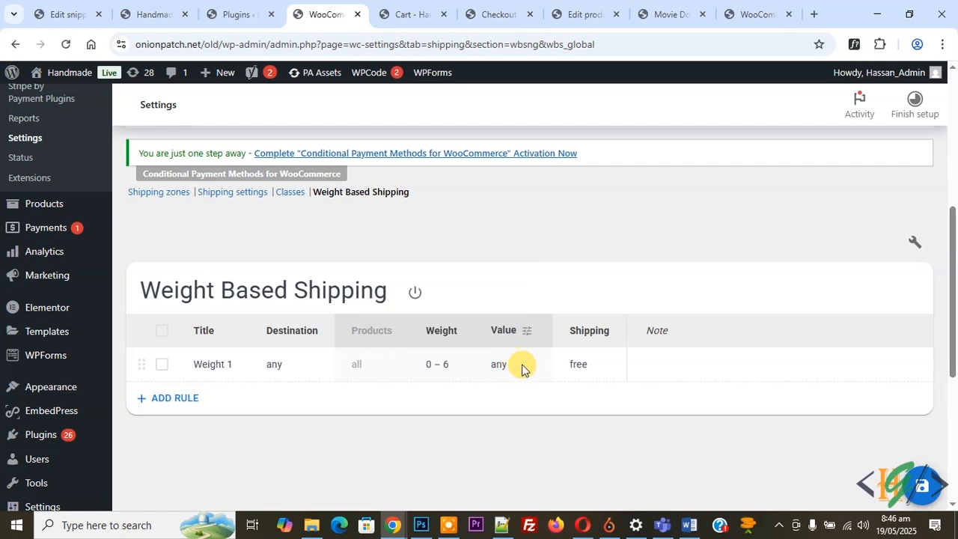
Give the Weight 1 rule a flat $10 shipping charge and the note "Weight between 0 to 5 then charge 10$".
click(595, 370)
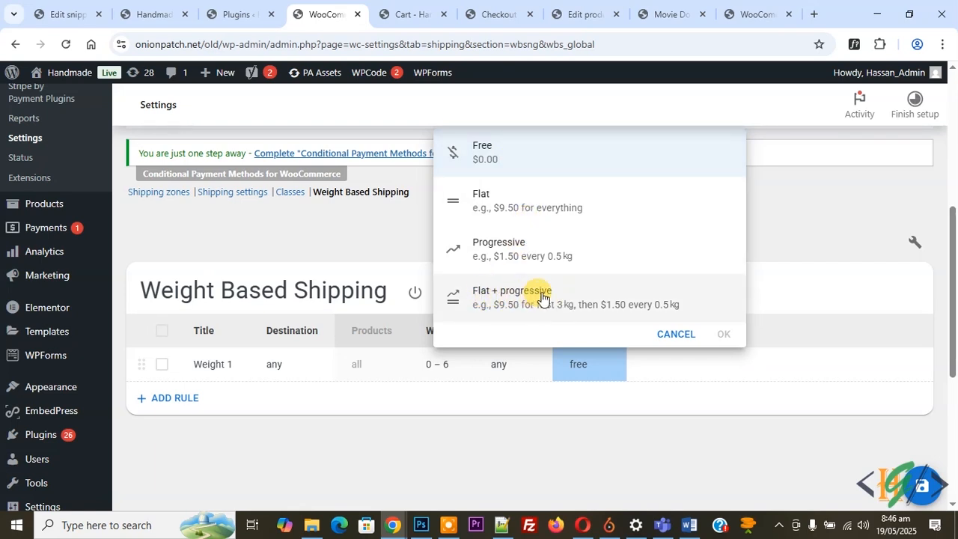
click(517, 217)
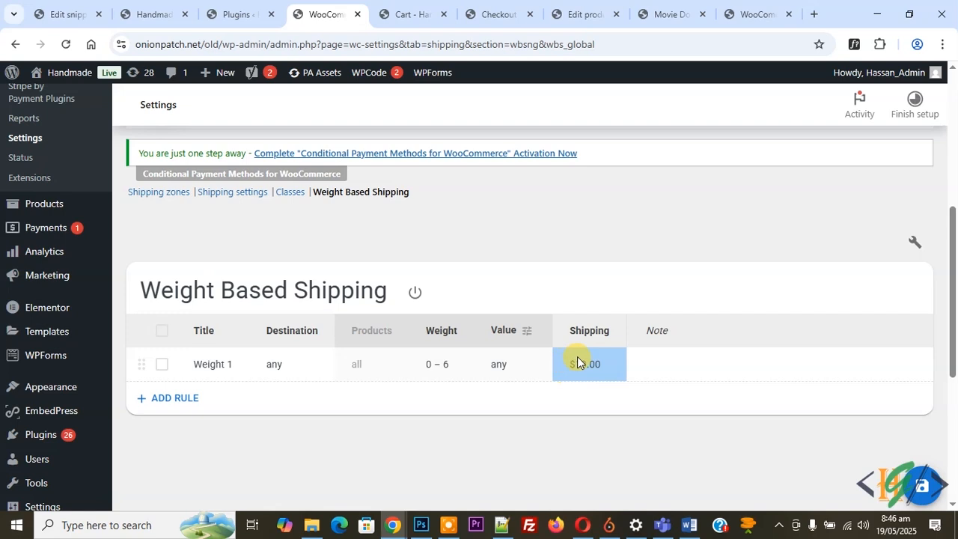
click(670, 364)
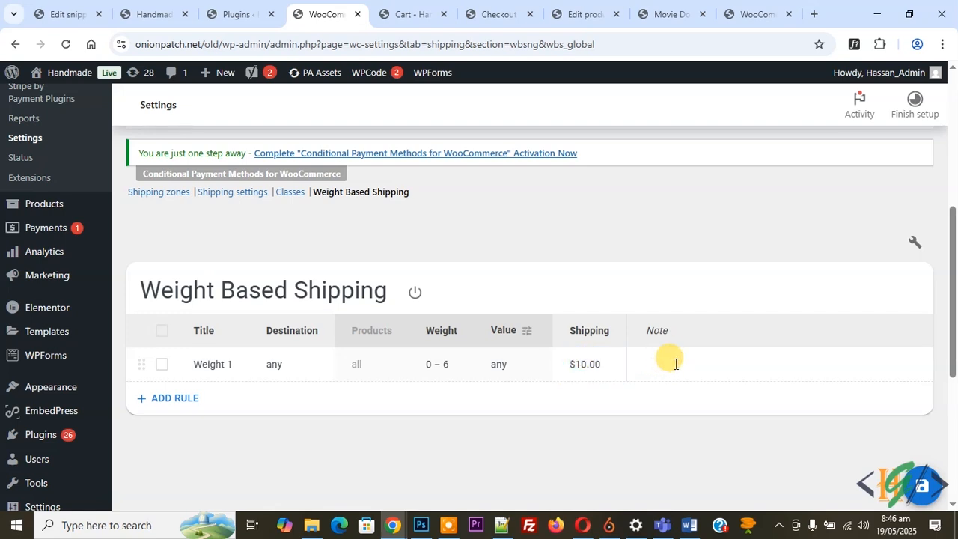
text(Weight between 0 to 5 then charge 10$)
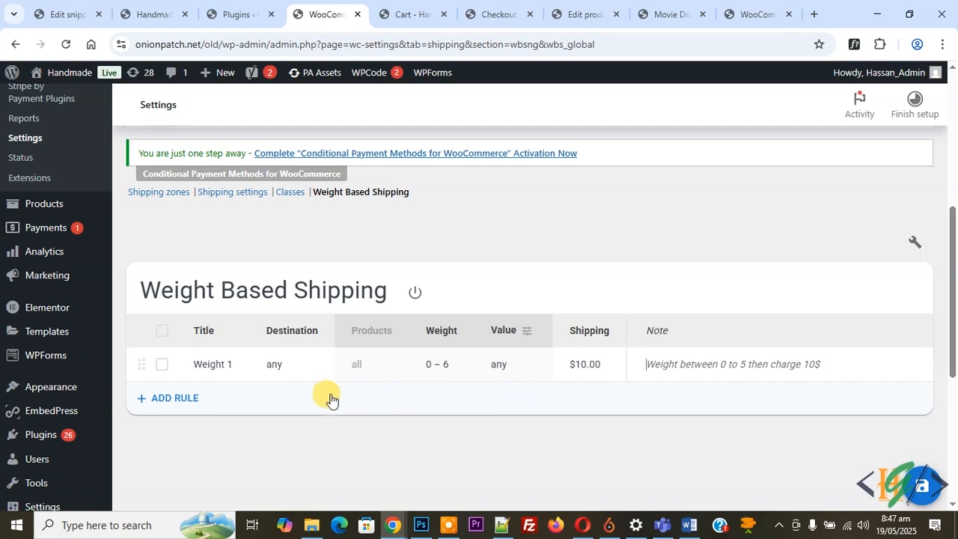
Add a second shipping rule titled "weight 2".
click(174, 405)
click(221, 409)
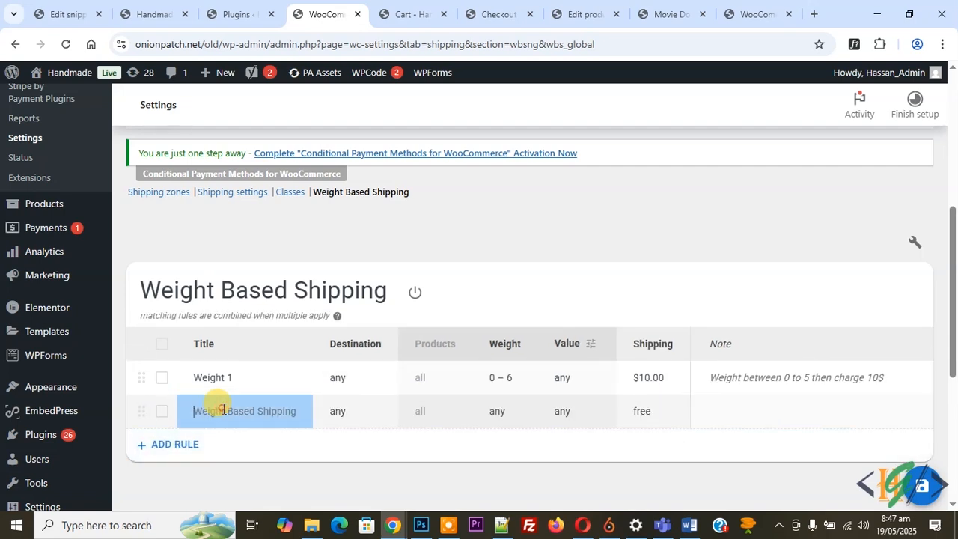
text(weight 2)
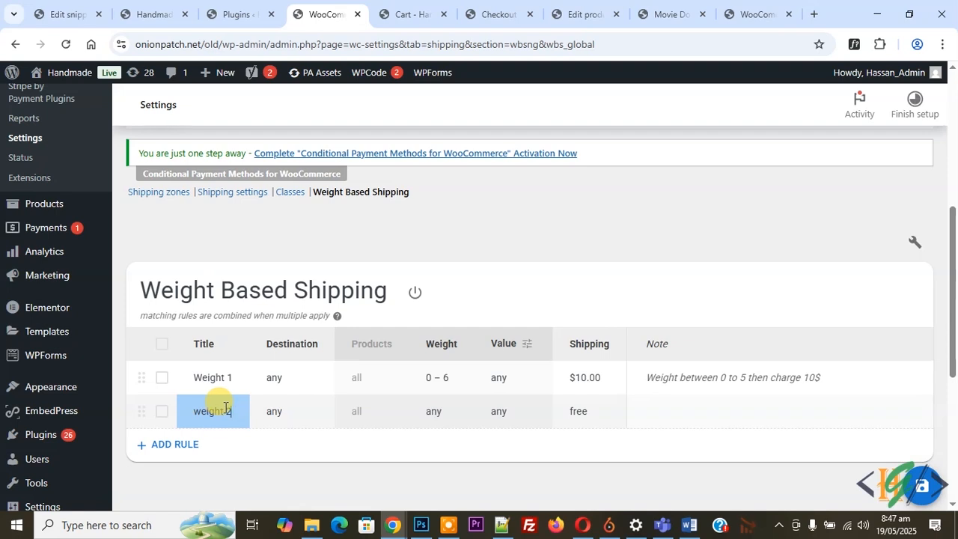
Set the weight 2 rule to apply from 6 kg with no upper limit, leaving its value condition at any.
click(435, 415)
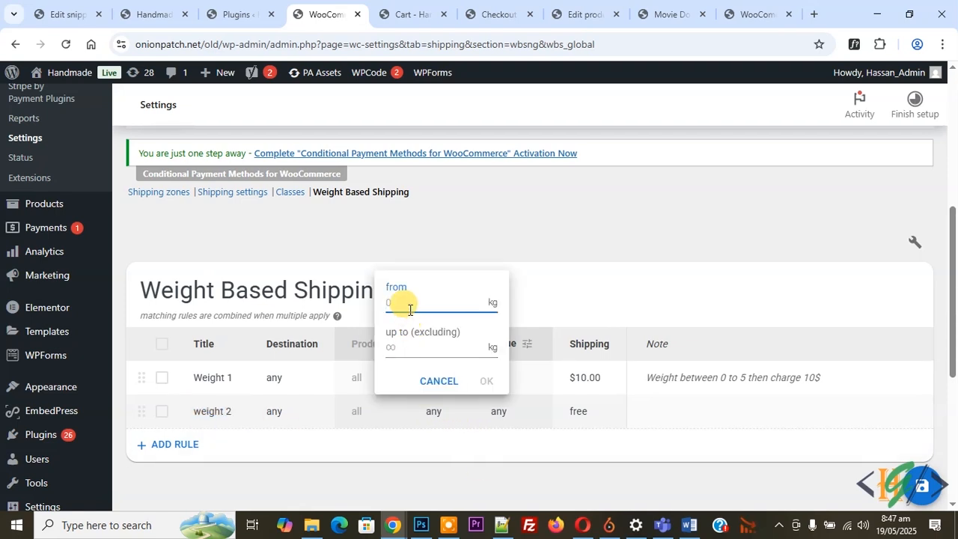
text(6)
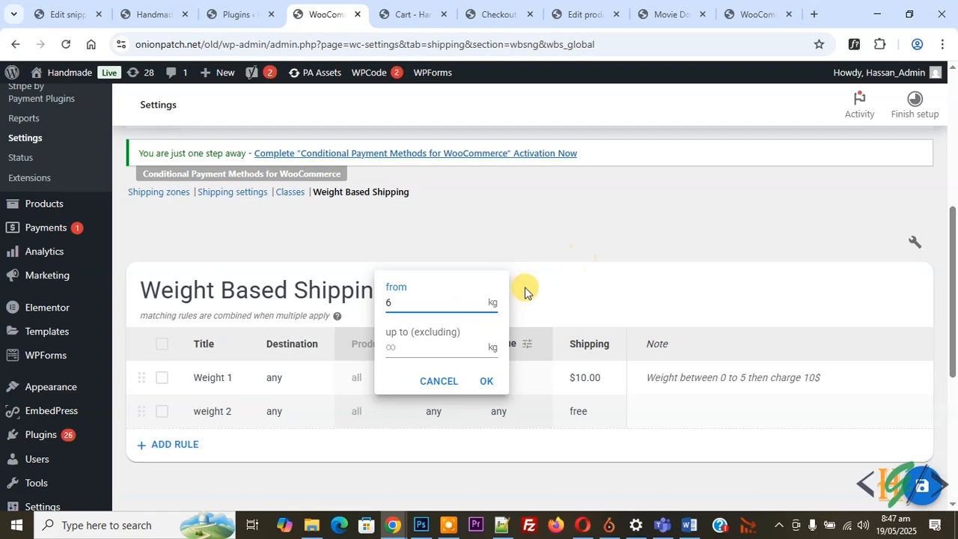
key(Return)
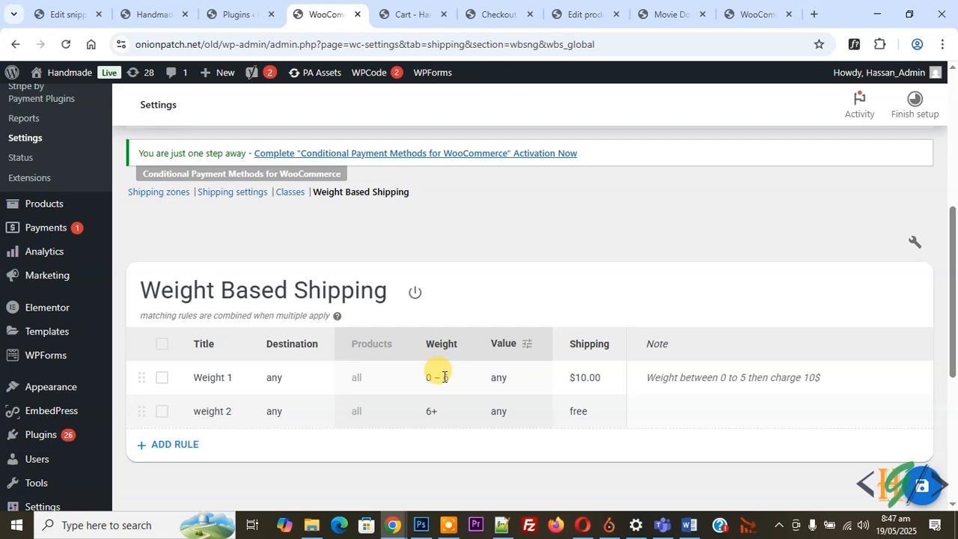
click(507, 412)
click(621, 284)
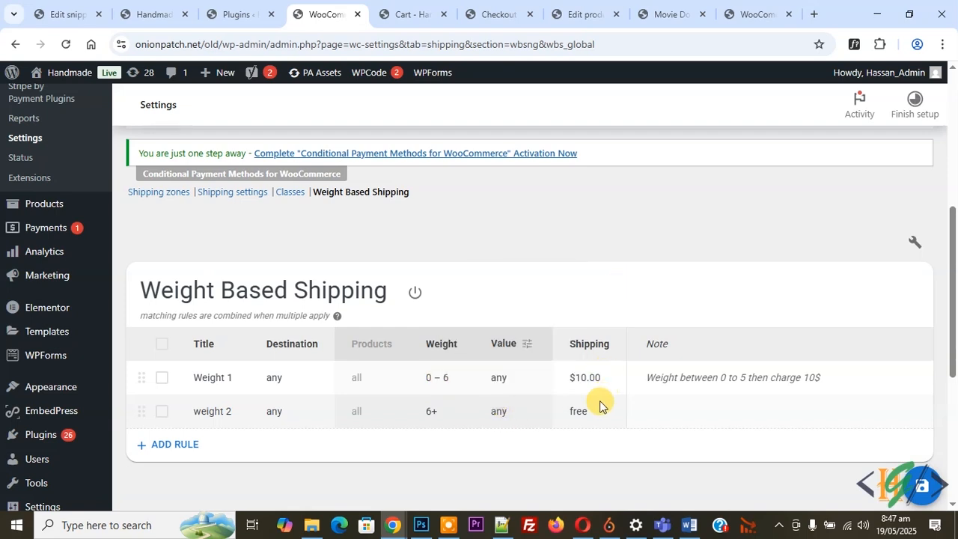
Change the weight 2 rule's shipping charge to Flat + progressive, with $20 for the first 10 kg.
click(597, 408)
click(511, 258)
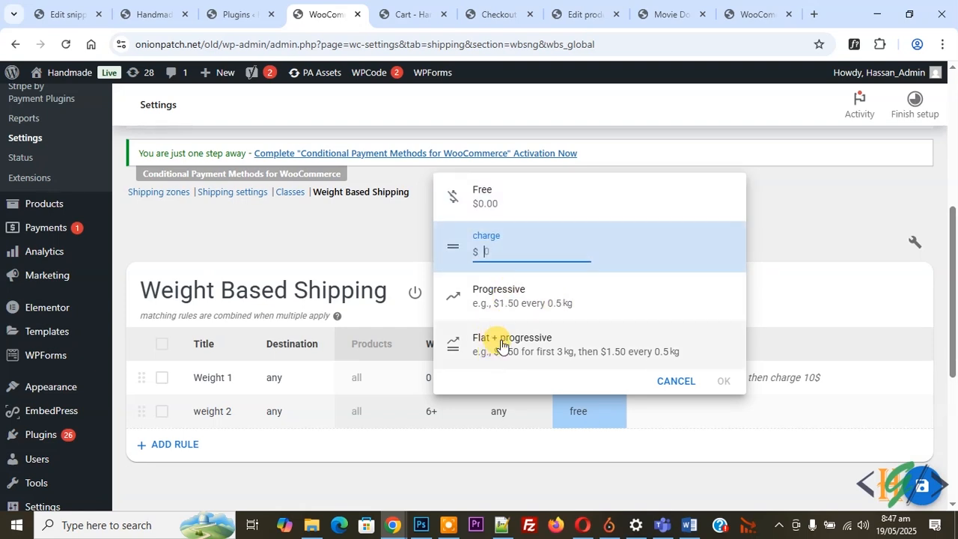
click(524, 346)
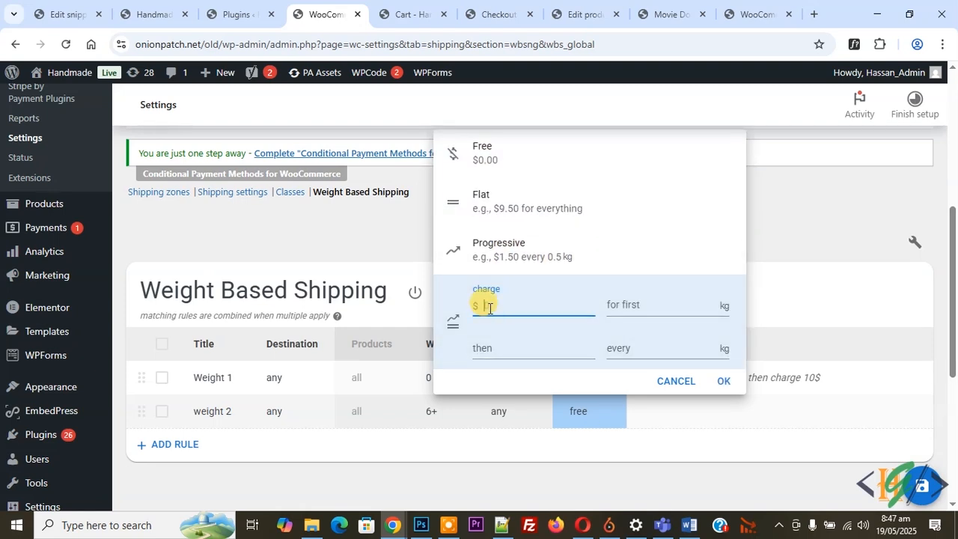
text(20)
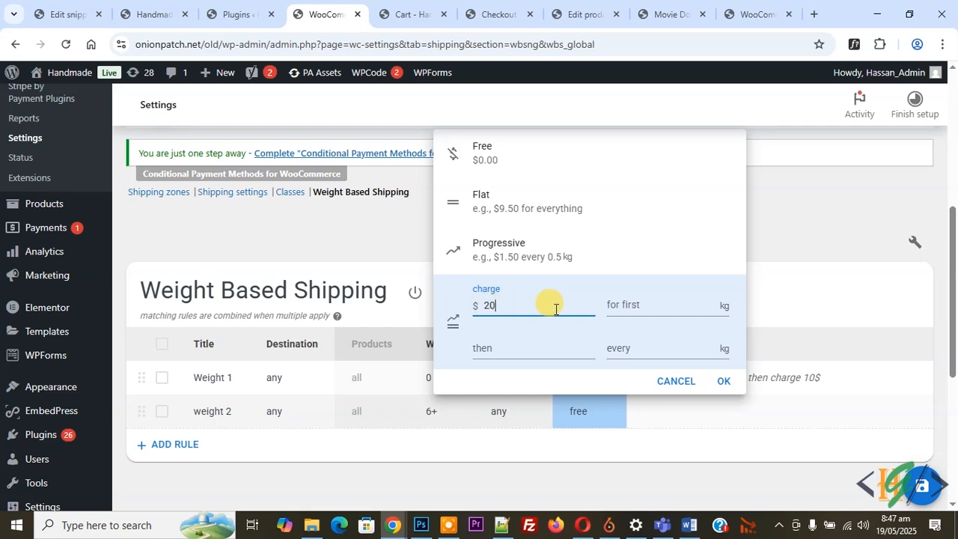
click(615, 307)
text(10)
Set the weight 2 rule's progressive part to $5 for every 5 kg and confirm the charge.
click(515, 343)
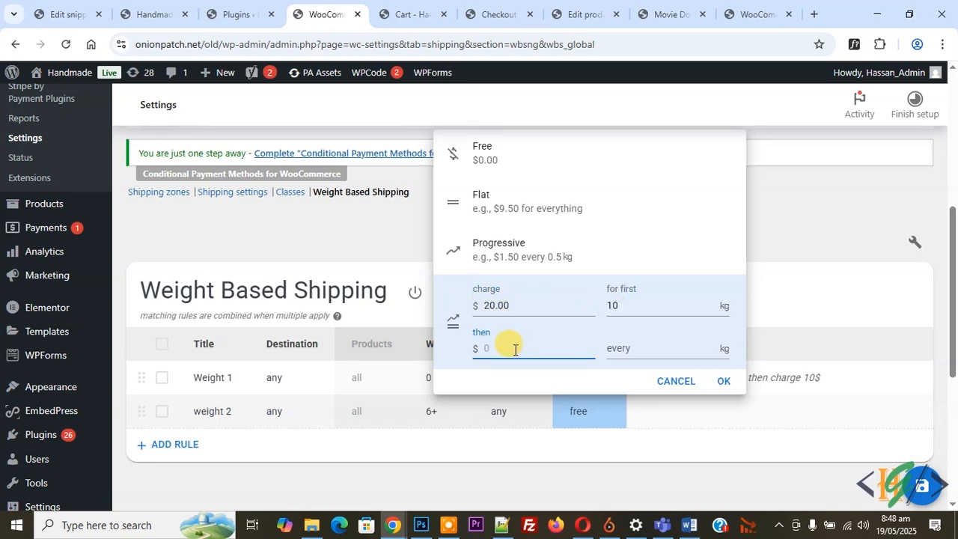
text(5)
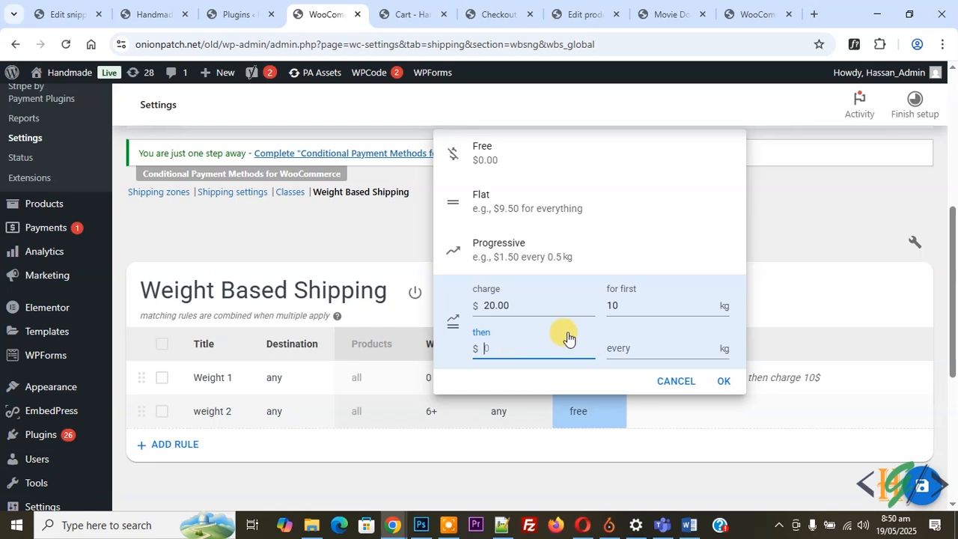
key(BackSpace)
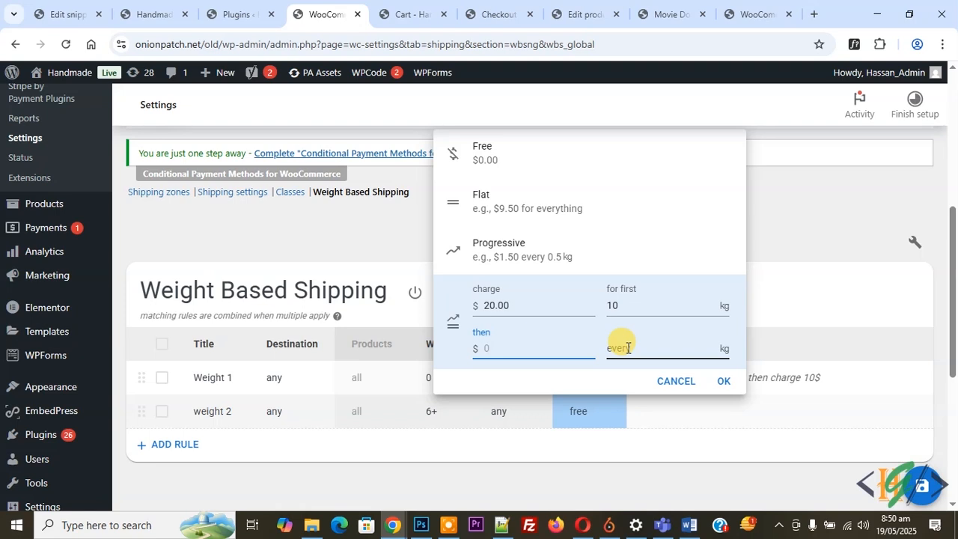
click(628, 348)
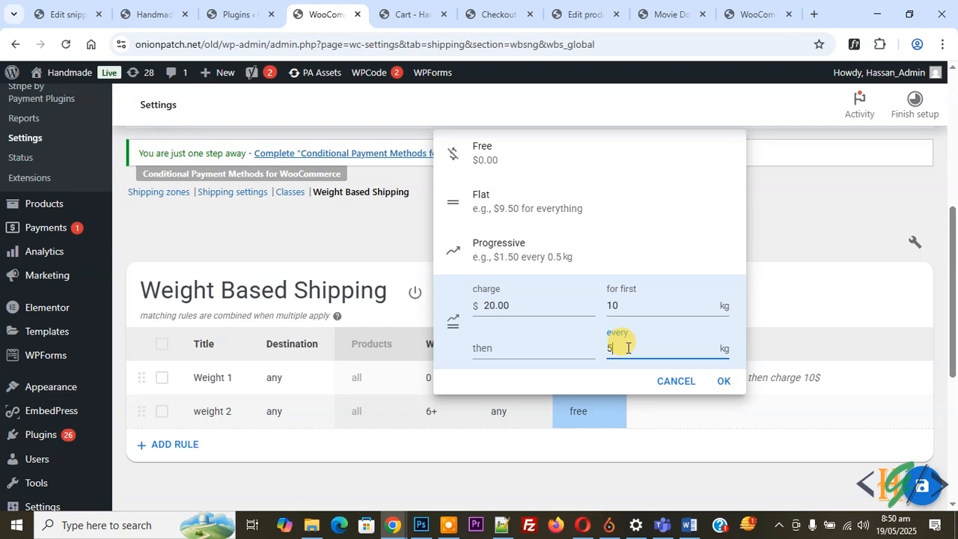
click(528, 342)
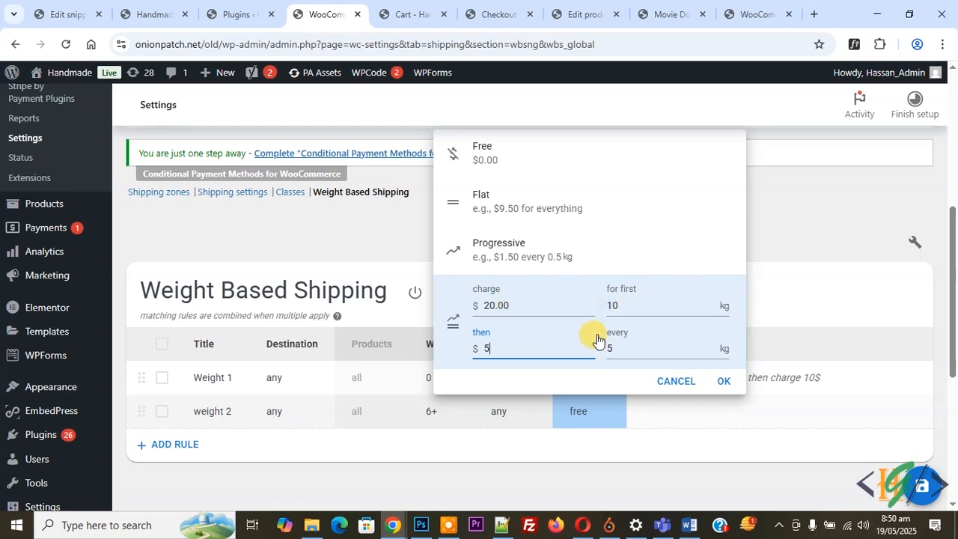
text(.00)
click(723, 378)
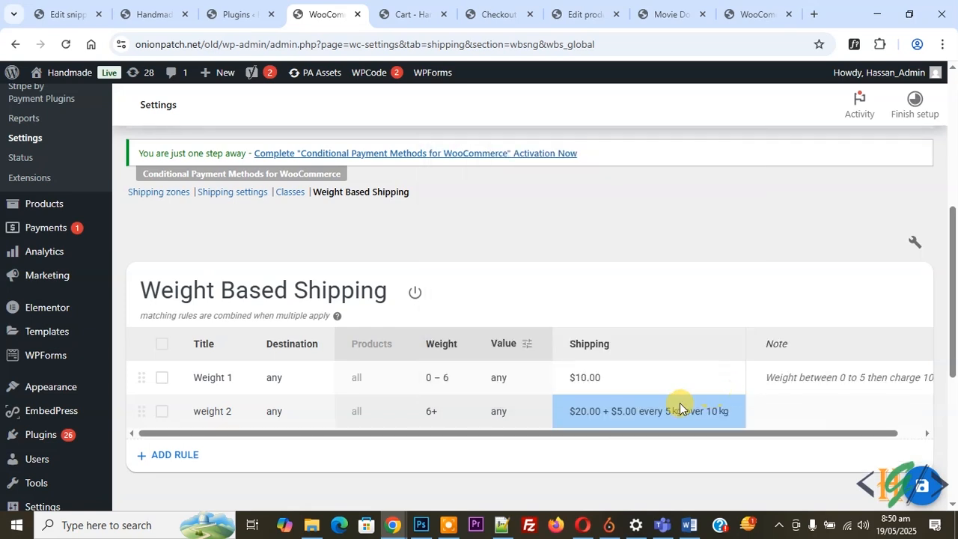
Give the weight 2 rule the note "first 10 kg for 20 and after every 5 kg charge 5" and save the rules.
click(796, 399)
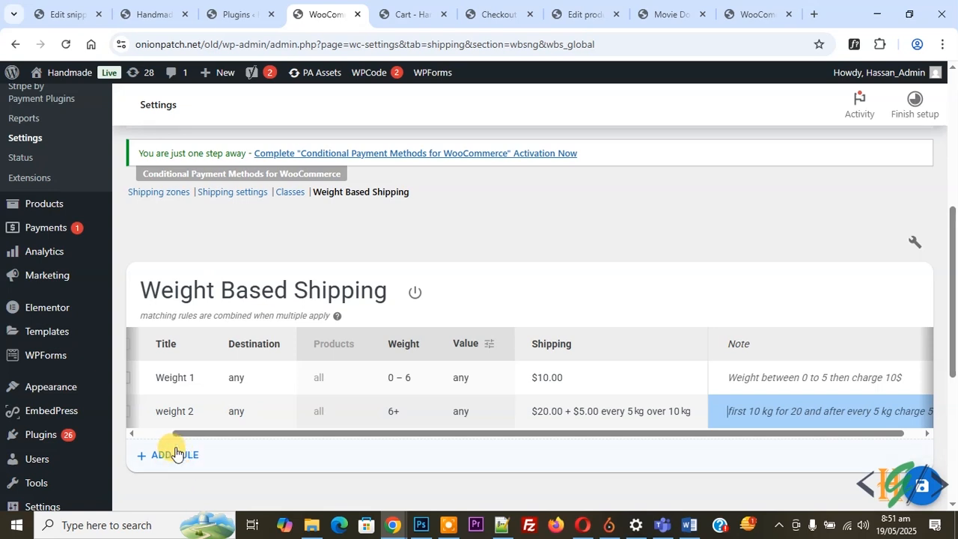
click(449, 321)
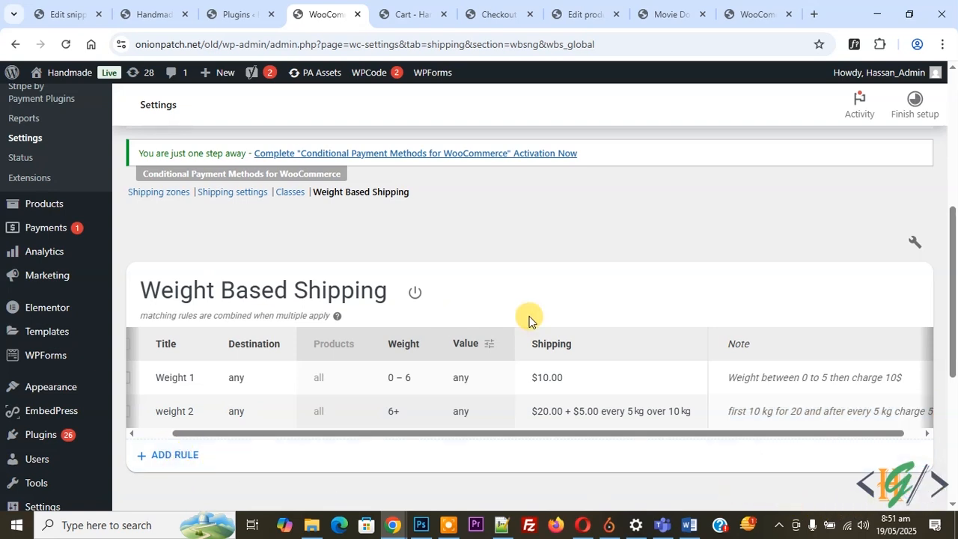
Reload the cart page to check the weight-based shipping charge, and look at the PHP snippet that displays the order weight.
click(441, 8)
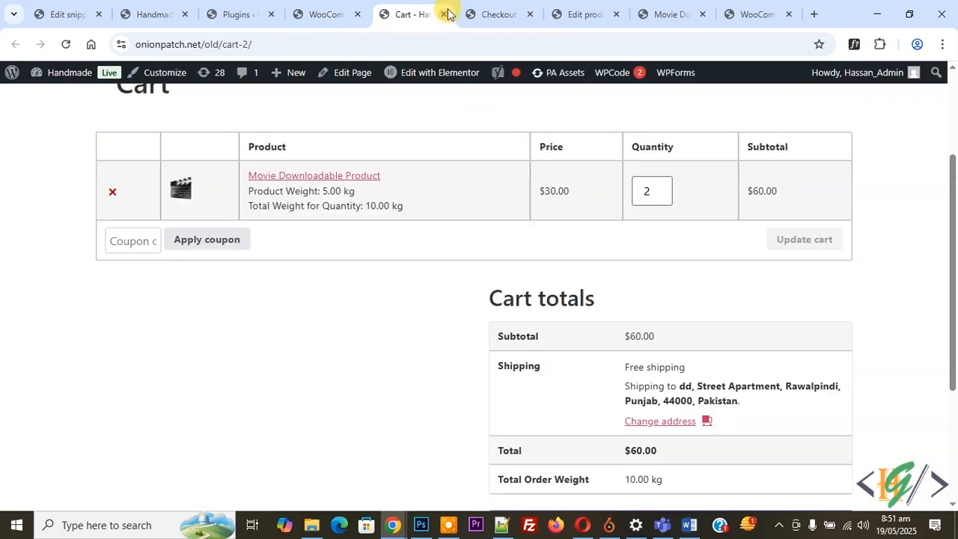
click(66, 44)
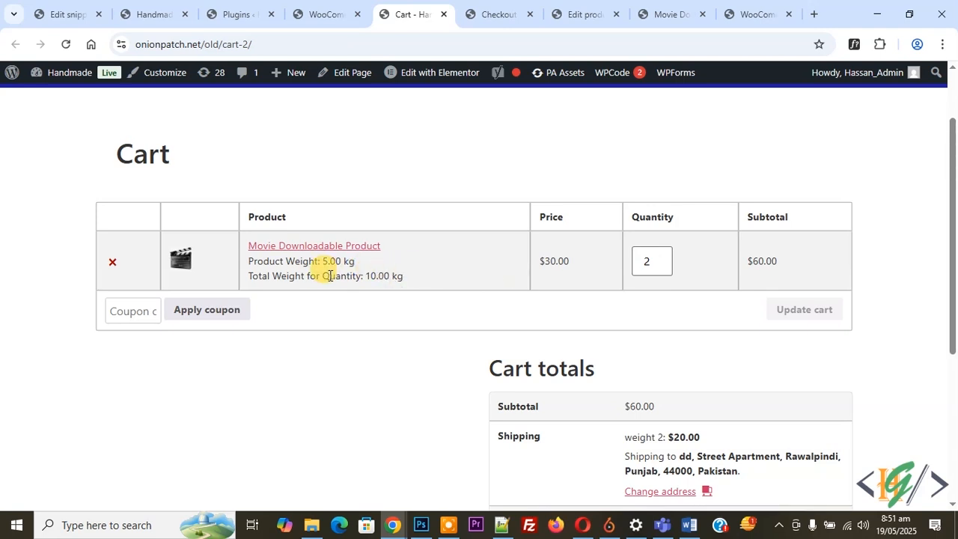
key(ctrl+1)
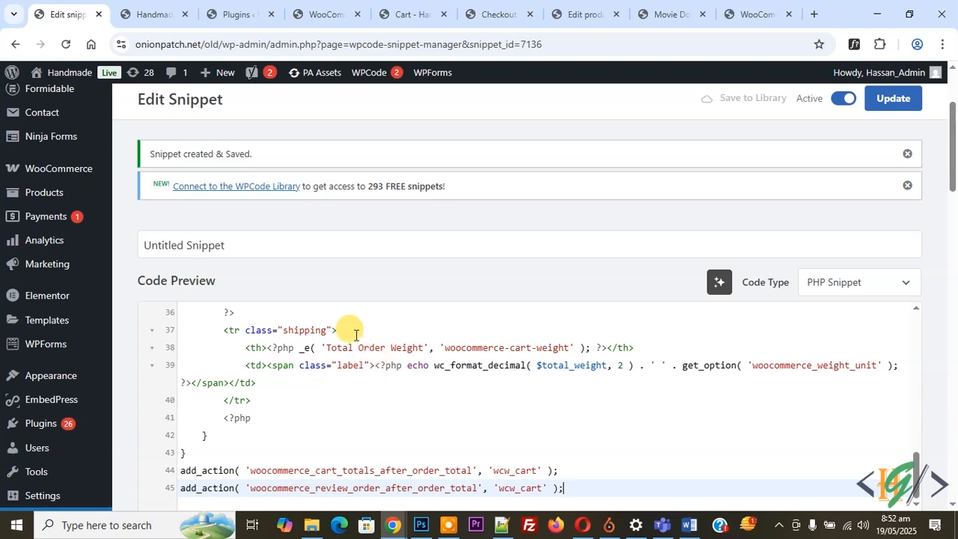
click(421, 7)
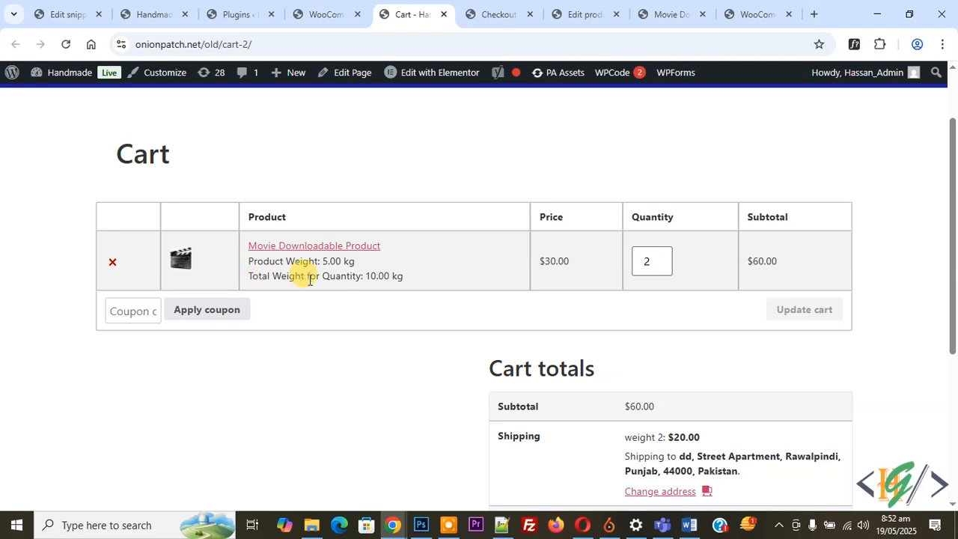
Update the cart with a quantity of 3 and again with 4 to test the progressive shipping charge.
scroll(356, 274, down, 1)
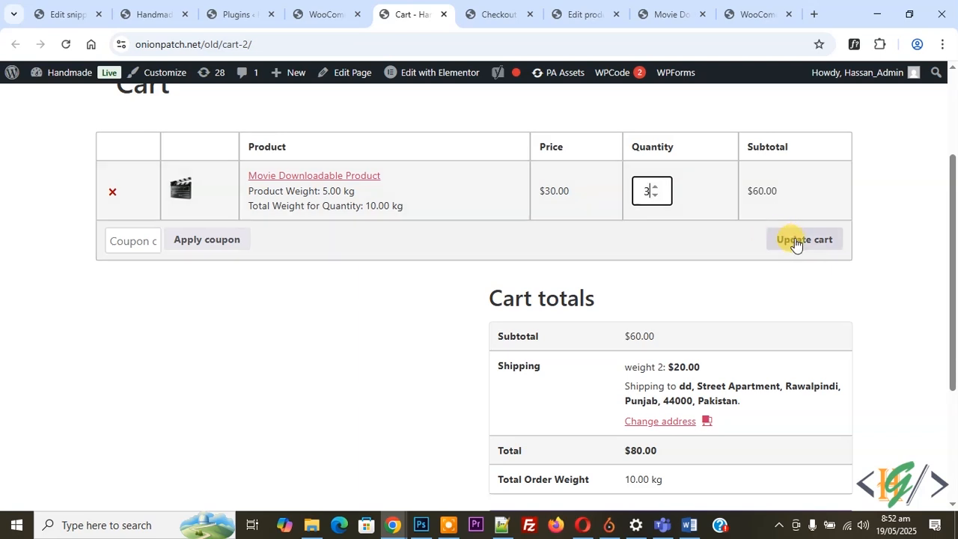
click(796, 239)
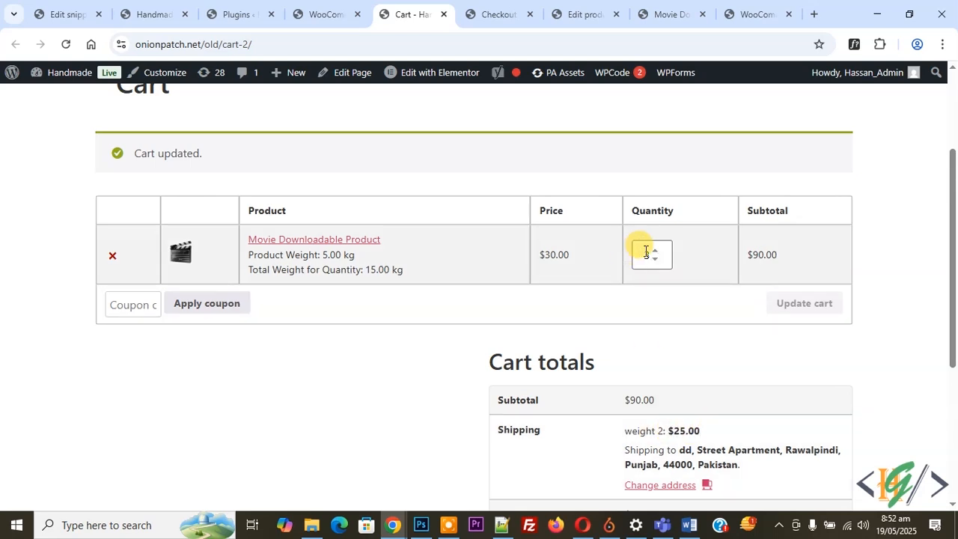
click(655, 253)
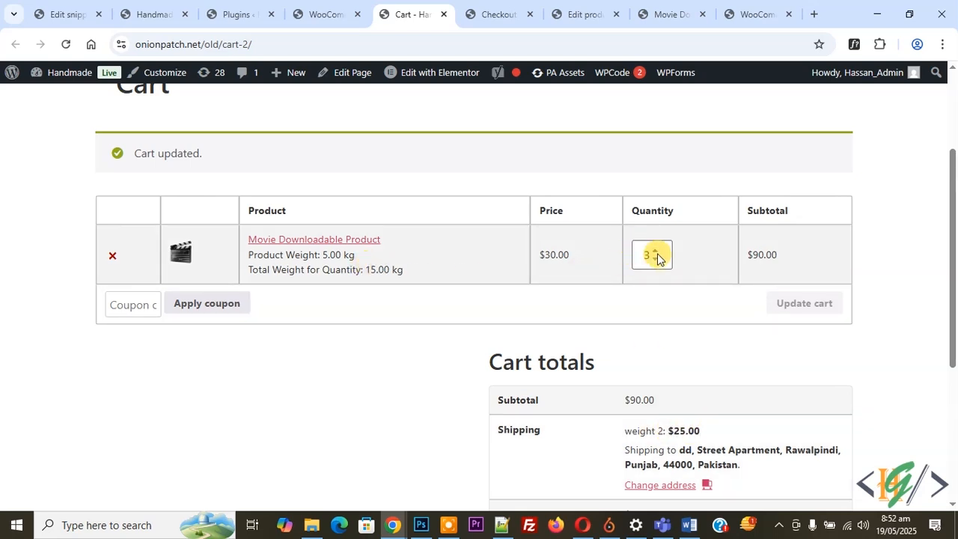
click(787, 300)
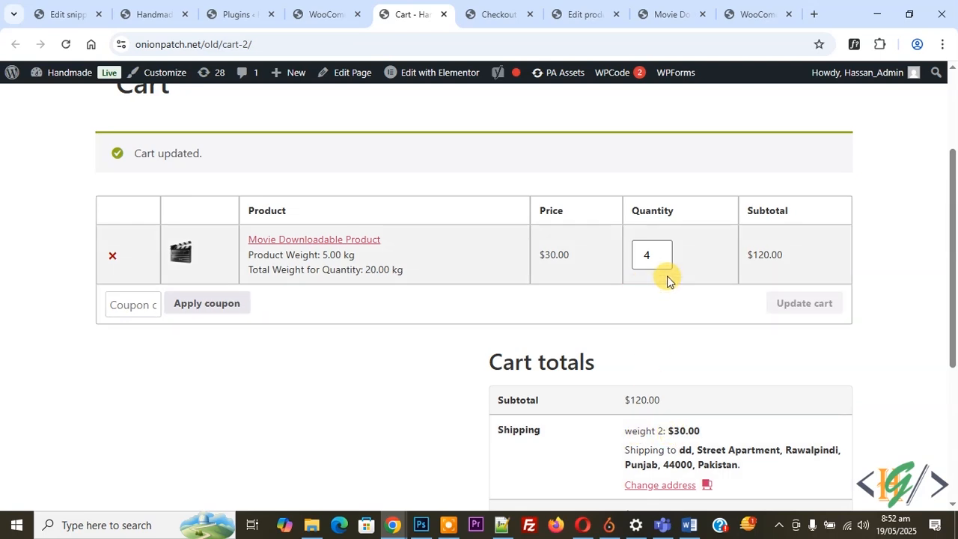
Set the product quantity to 1 and update the cart to test the Weight 1 rule.
double_click(652, 255)
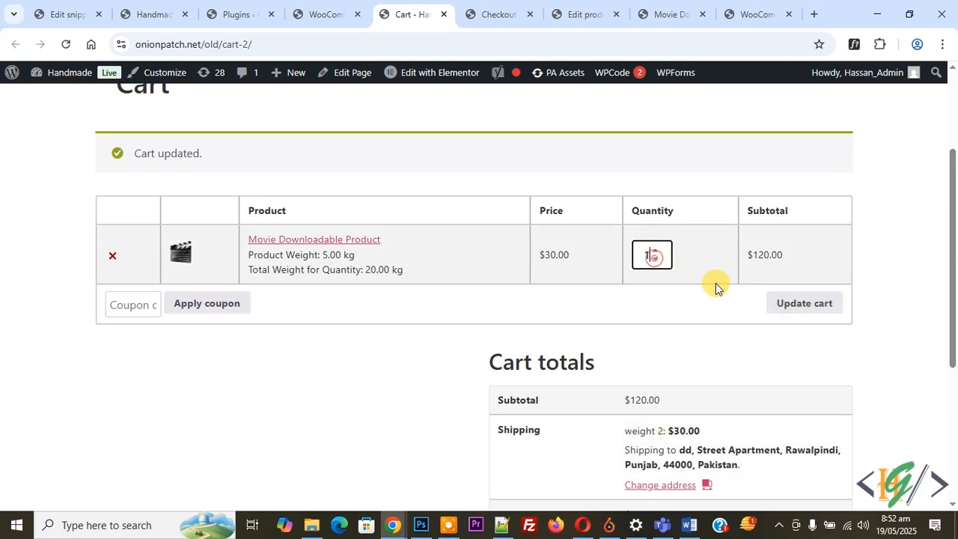
text(1)
click(798, 303)
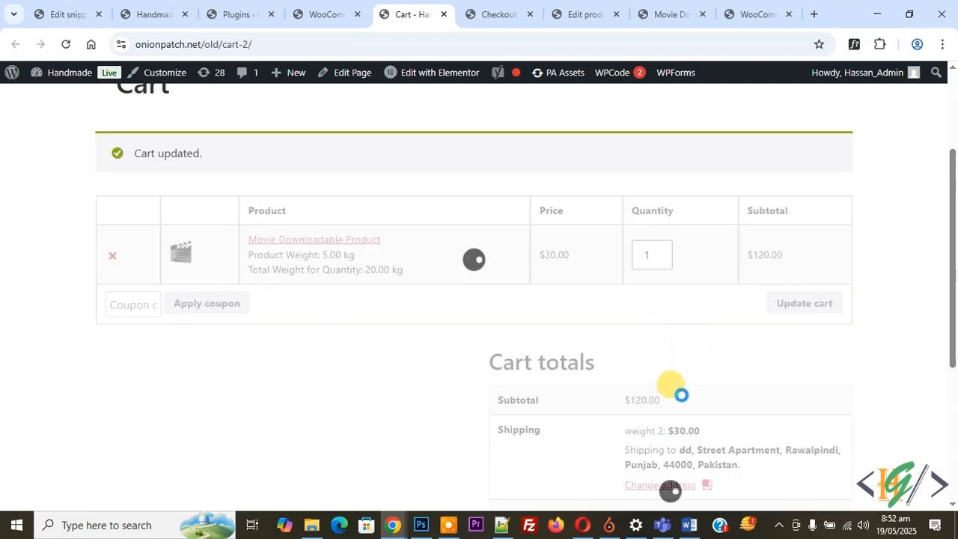